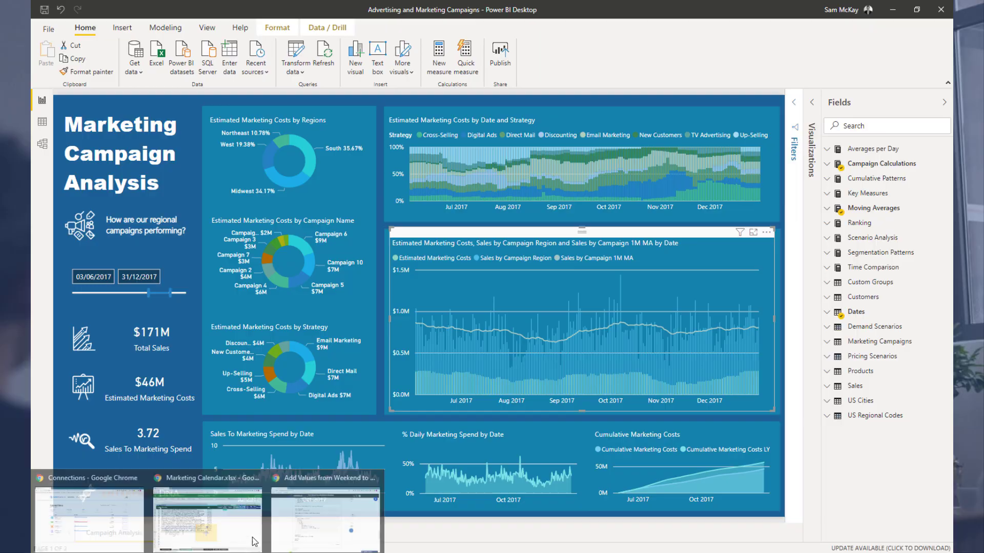
- Switch to Chrome and look through the "Add Values from Weekend to Weekday" forum thread
left_click(310, 489)
scroll(307, 307, "up", 15)
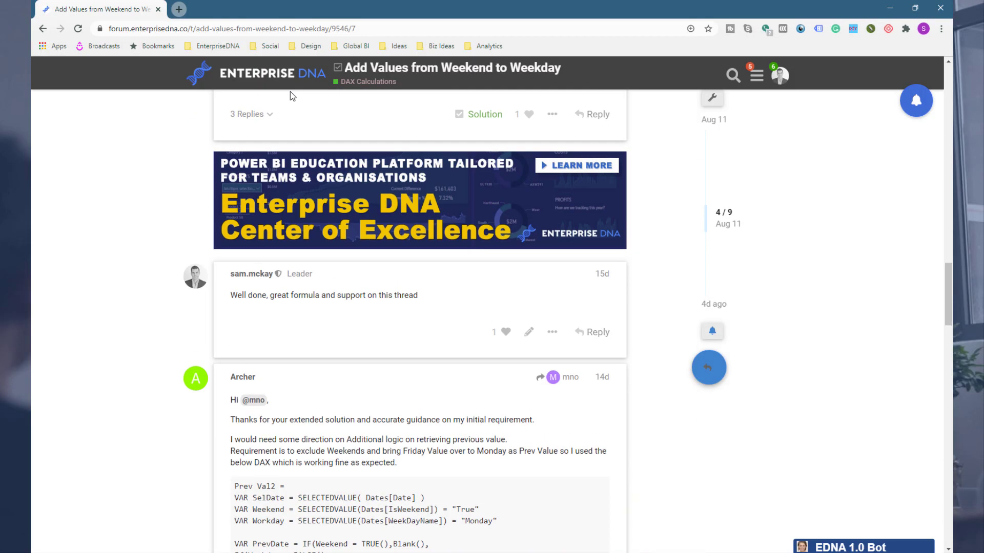
scroll(302, 112, "down", 10)
- Open Enterprise DNA's Power BI Showcase page in a new browser tab
left_click(179, 10)
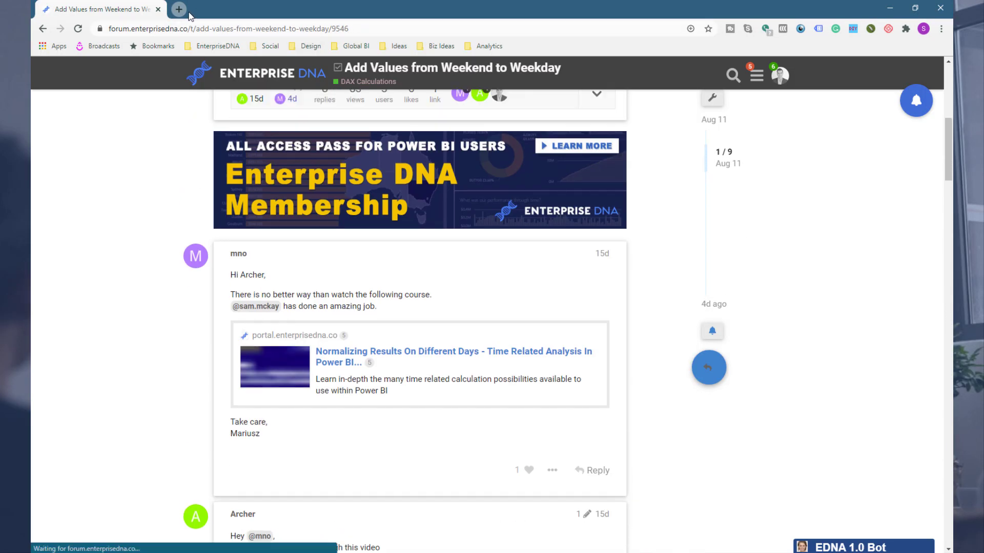
type("show")
key("Down")
key("Down")
key("Down")
key("Down")
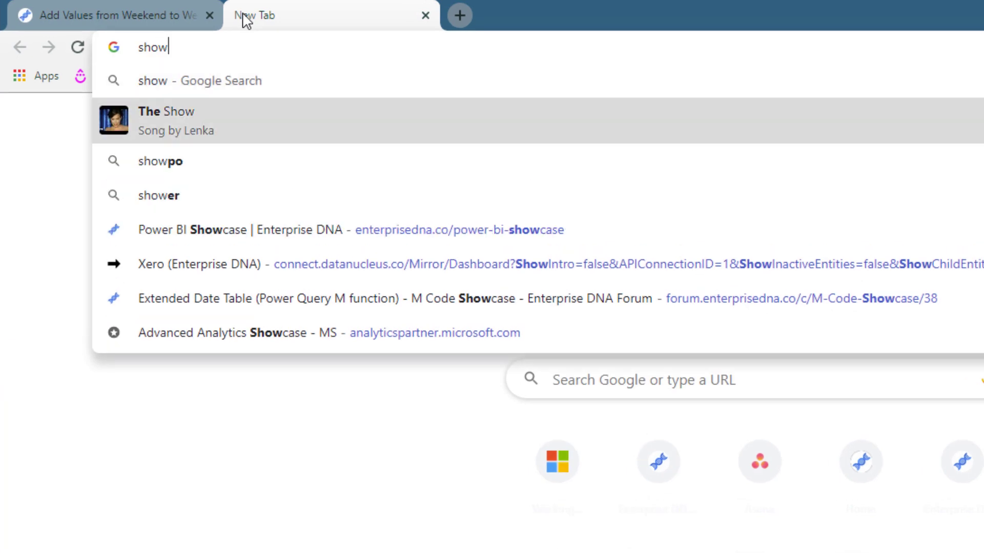
key("Return")
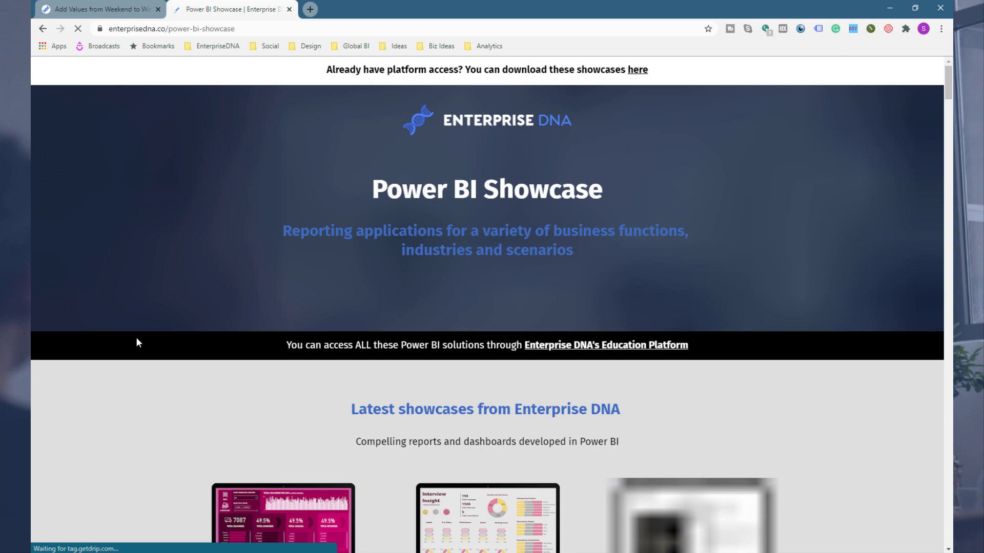
- Browse the showcase reports on the page down to the Marketing Campaign Analysis row
scroll(136, 339, "down", 8)
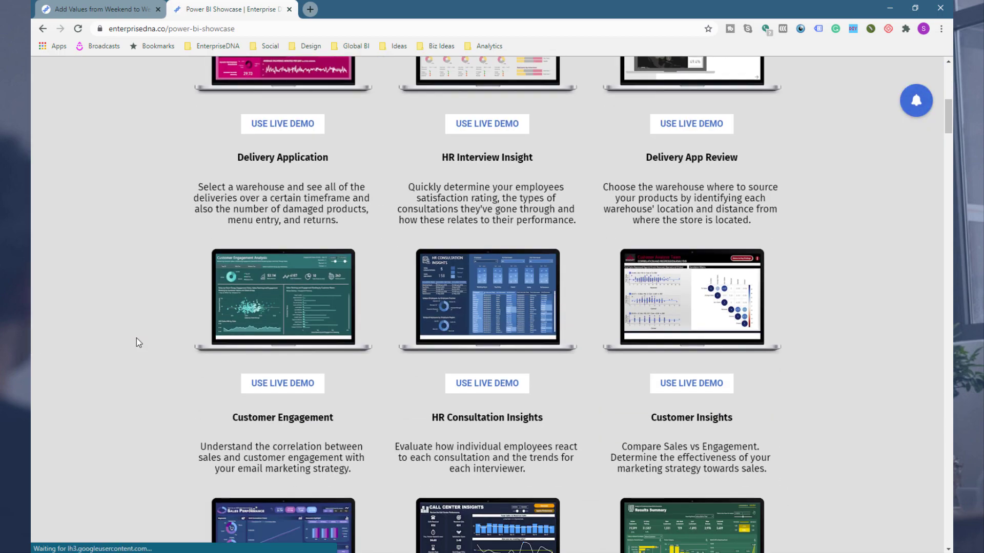
scroll(136, 339, "down", 6)
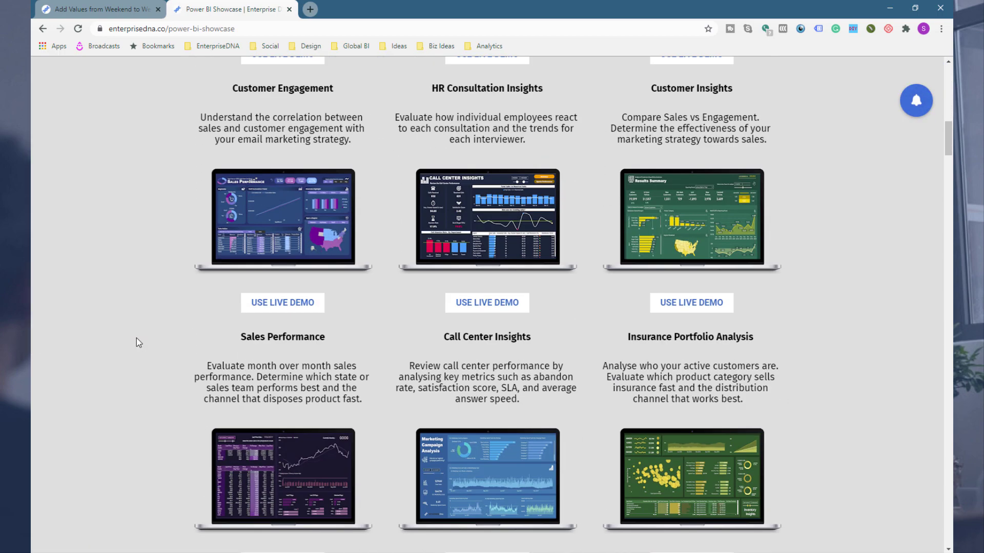
scroll(136, 342, "down", 6)
scroll(137, 343, "up", 3)
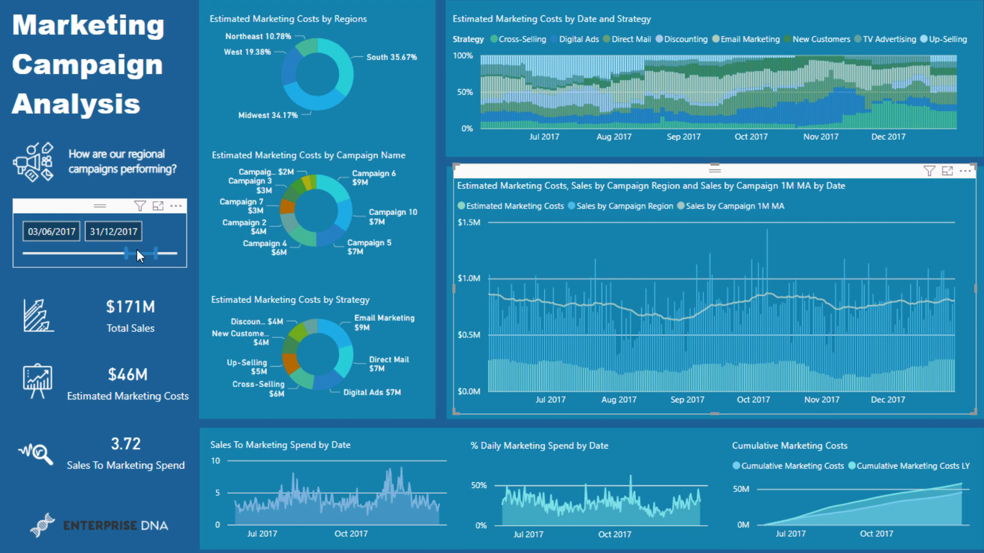
- In Power BI Desktop, set the date range to 11/08/2017–26/01/2018 and examine the Estimated Marketing Costs by Date and Strategy chart enlarged
left_click_drag(152, 252, 136, 253)
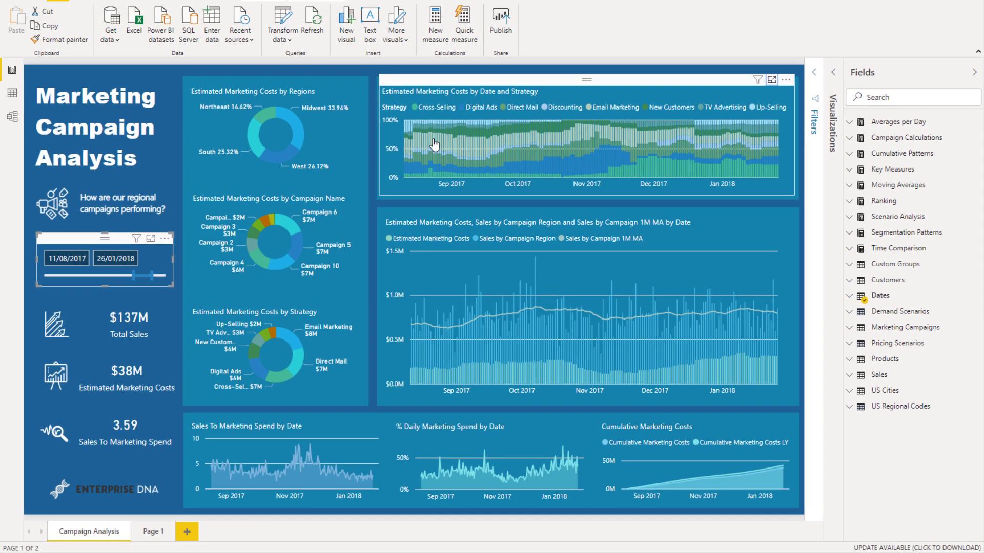
left_click(949, 6)
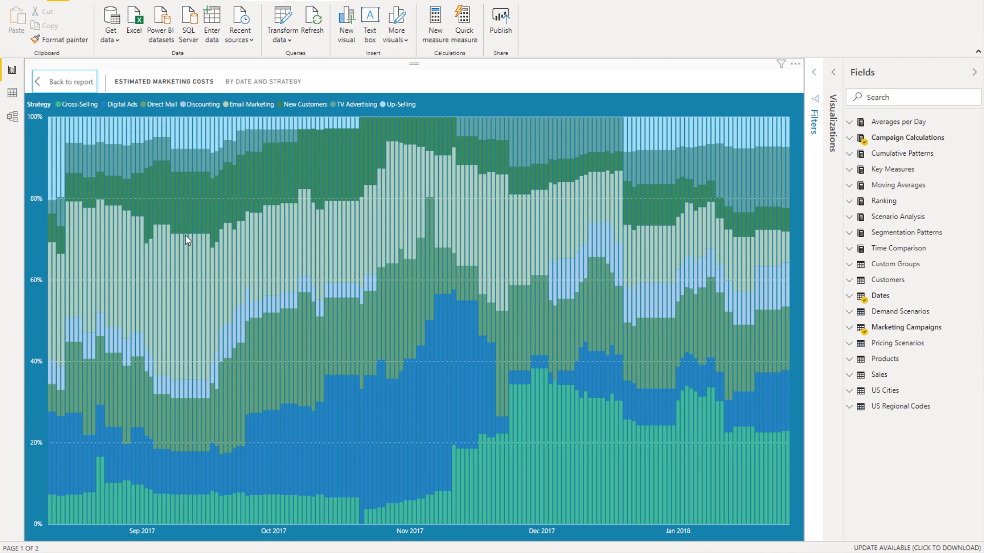
left_click(65, 84)
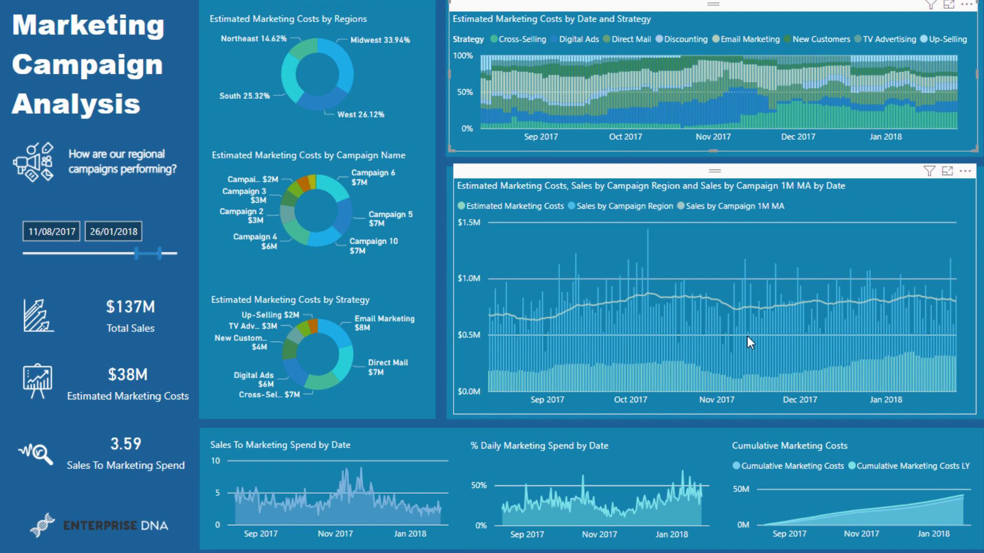
- Examine the Estimated Marketing Costs, Sales by Campaign Region and Sales by Campaign 1M MA chart in focus mode, and return to the report
mouse_move(693, 305)
left_click(947, 173)
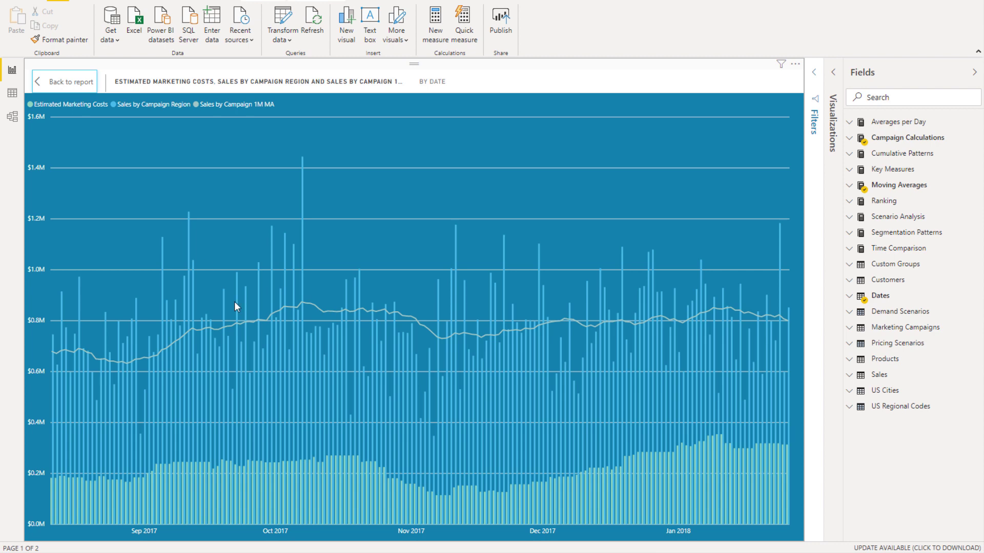
left_click(76, 84)
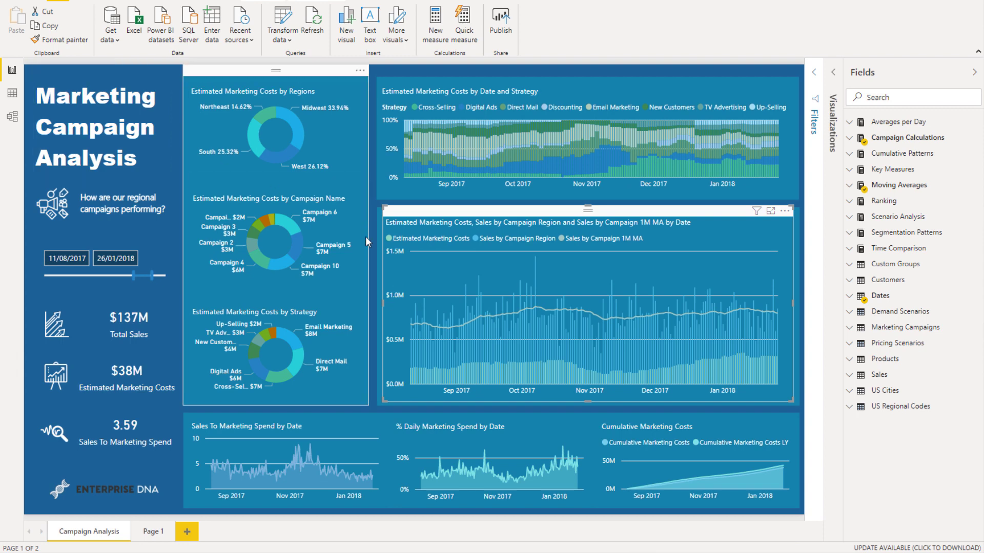
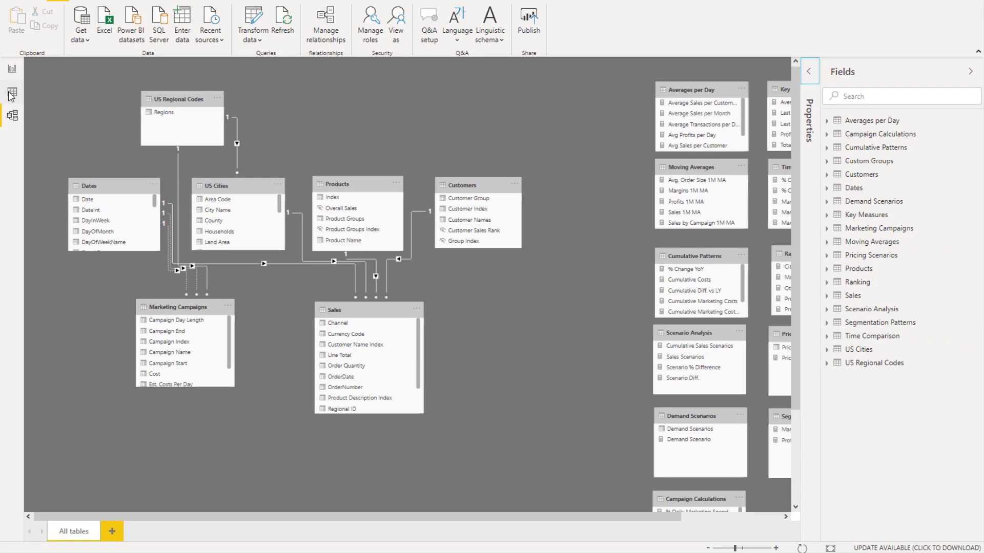
- Display the Marketing Campaigns table's data and inspect its Campaign Start, Campaign End, Cost and Est. Costs Per Day columns
left_click(9, 93)
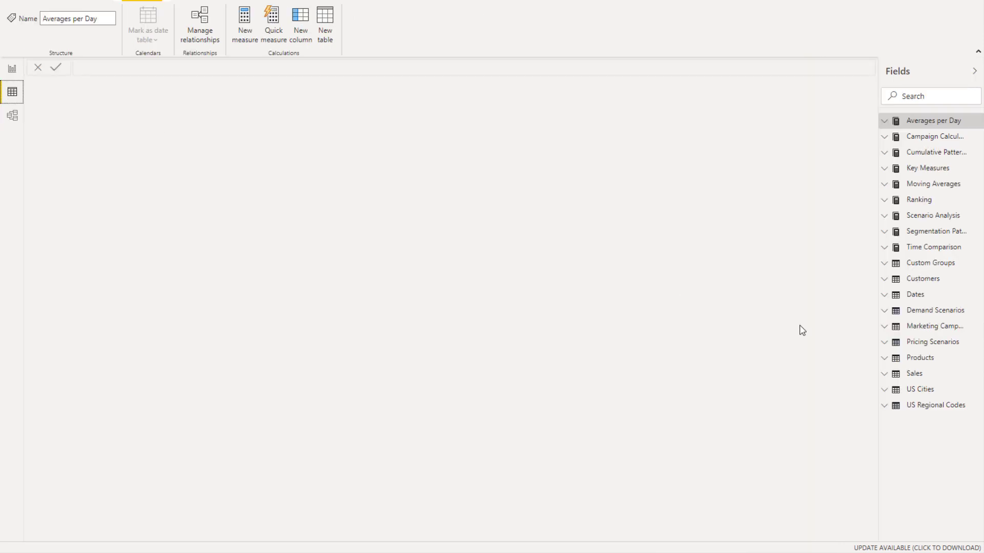
left_click(938, 332)
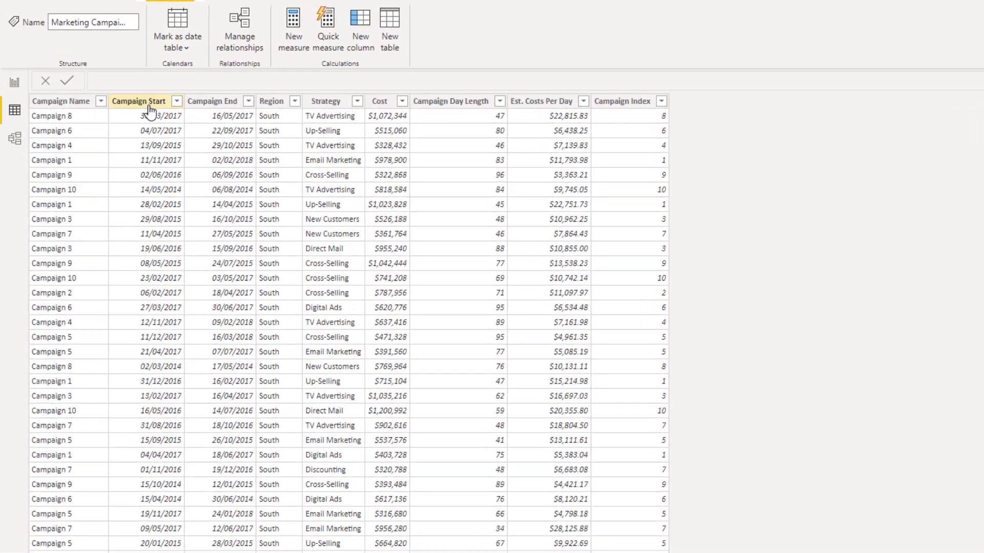
left_click(121, 88)
left_click(221, 108)
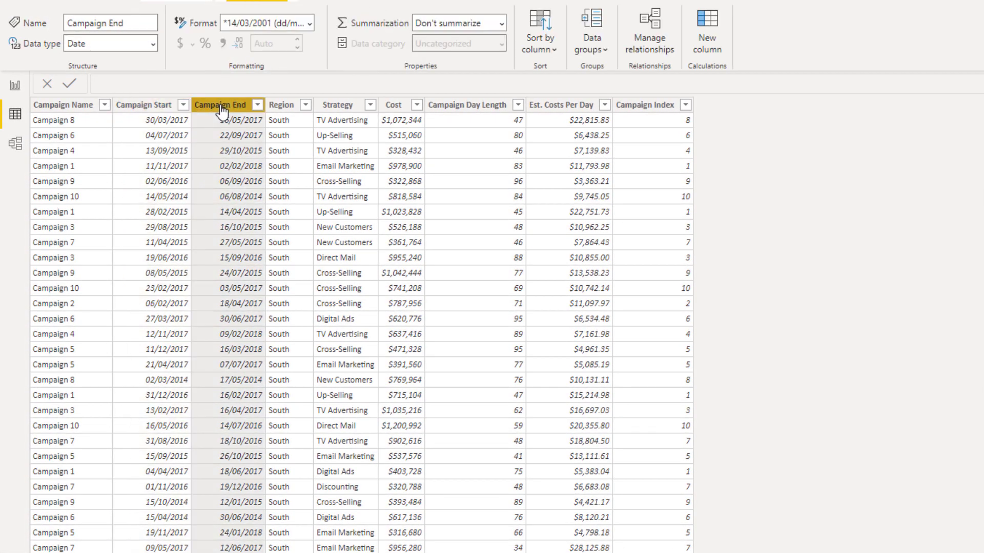
left_click(393, 108)
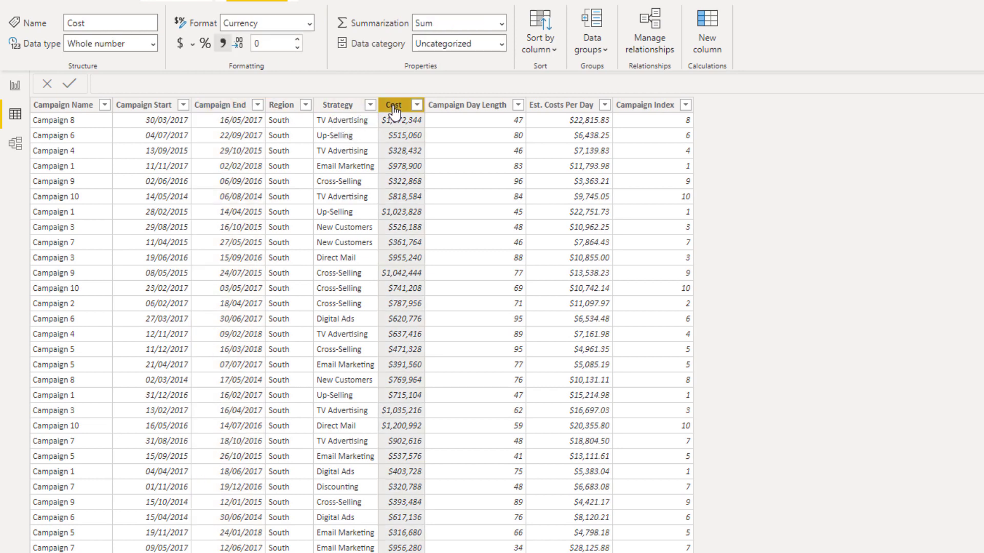
left_click(553, 108)
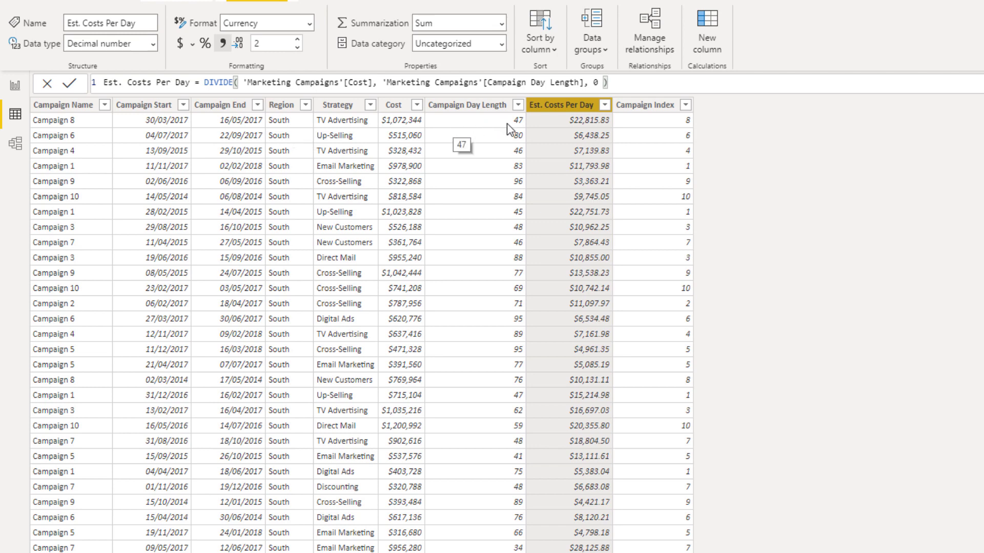
- Sort the Marketing Campaigns table by Campaign Index in ascending order, look through its rows, and return to the report
right_click(643, 105)
left_click(673, 116)
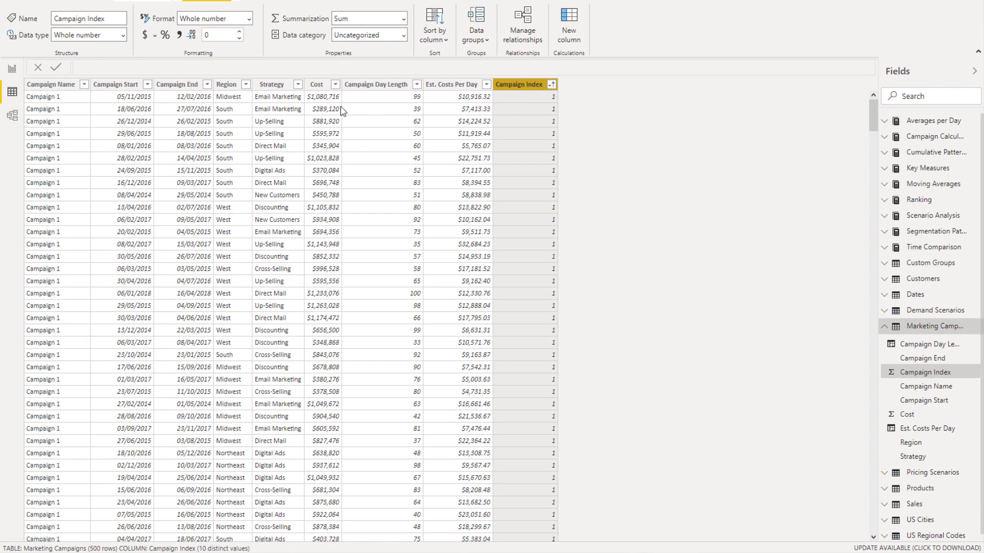
scroll(240, 223, "down", 3)
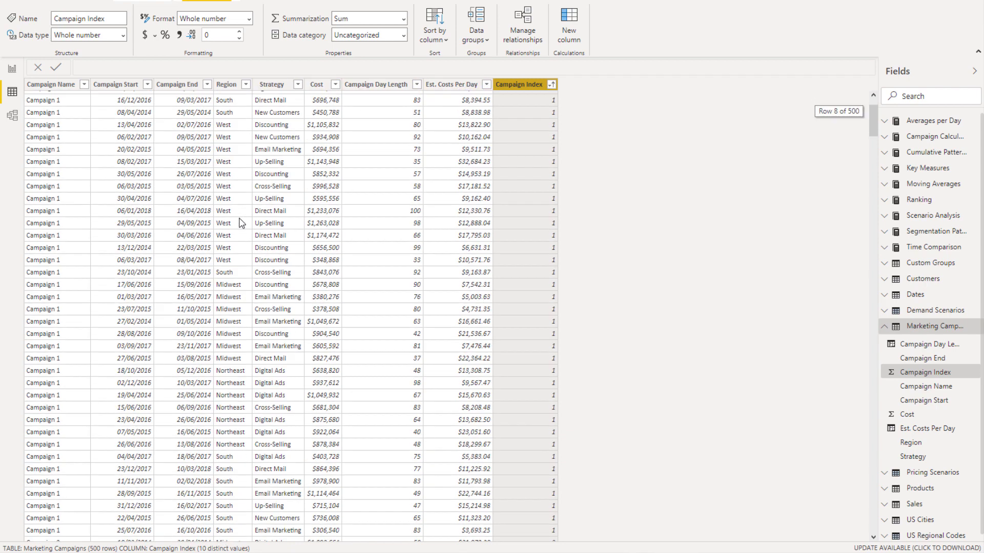
scroll(241, 223, "down", 20)
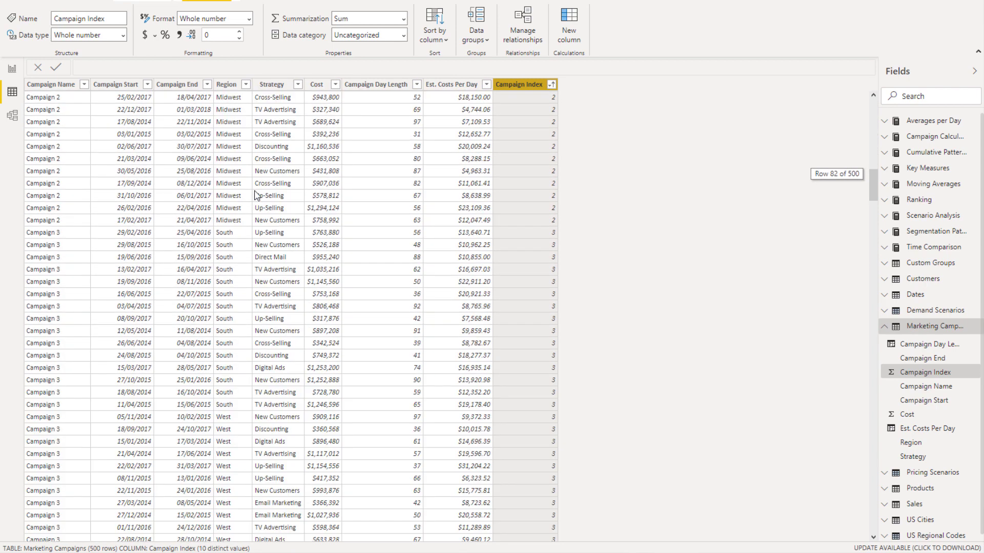
scroll(256, 194, "down", 20)
scroll(256, 195, "up", 20)
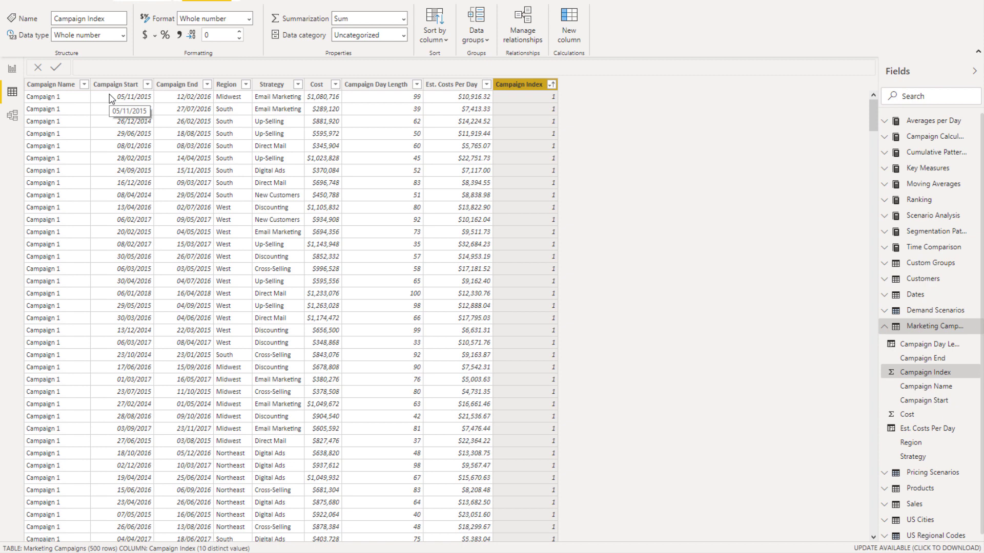
left_click(12, 69)
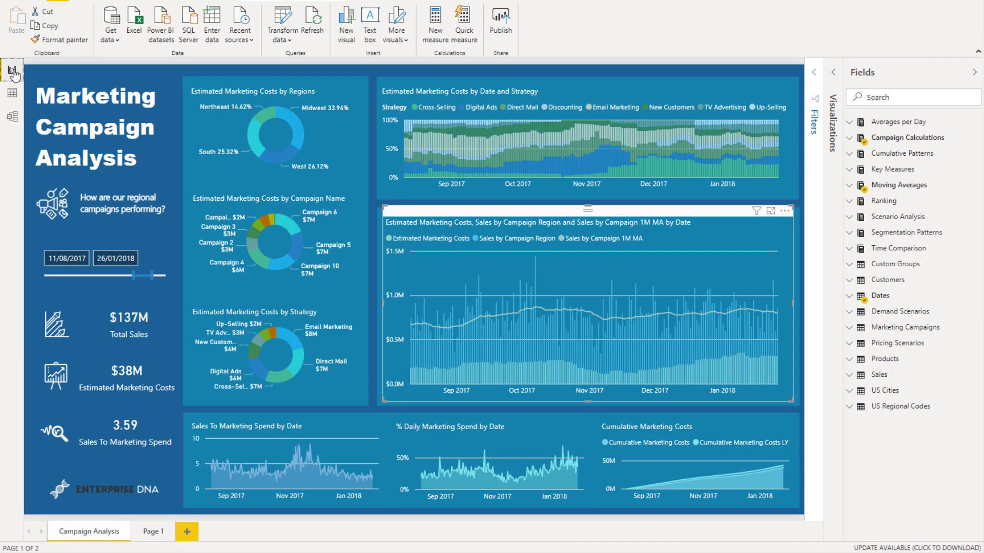
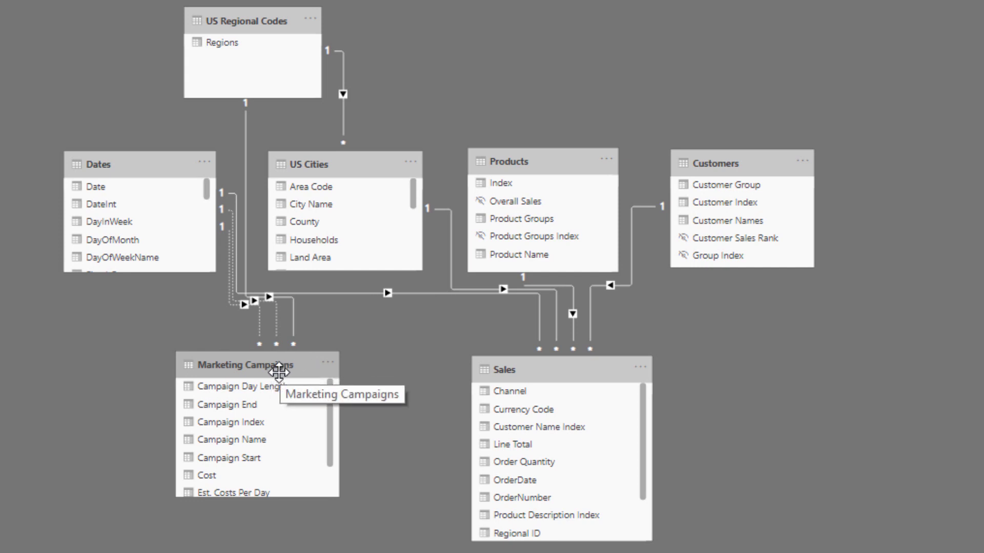
- Examine the Sales and Marketing Campaigns tables in the data model, and inspect the Est. Costs Per Day column's formula
left_click(522, 370)
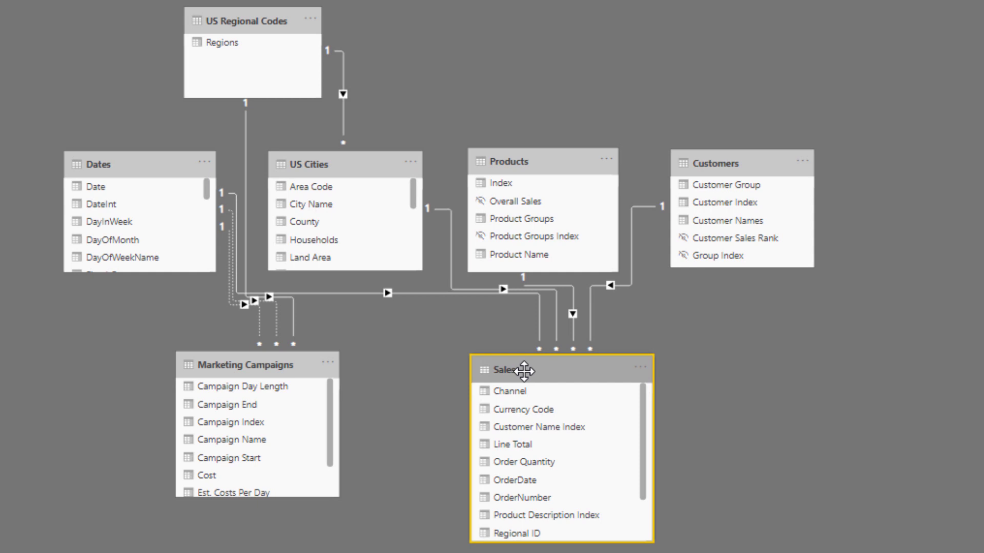
left_click(247, 364)
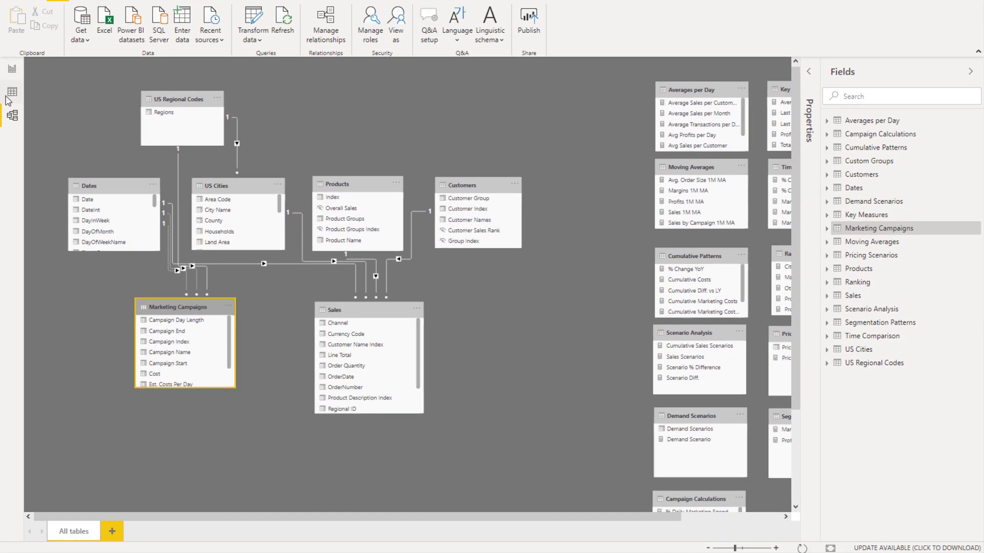
left_click(9, 95)
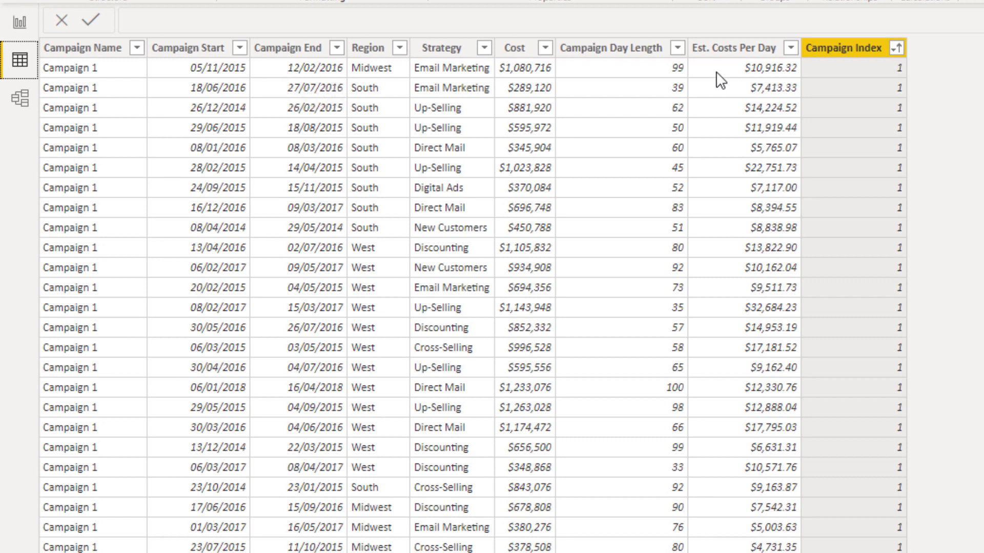
left_click(734, 54)
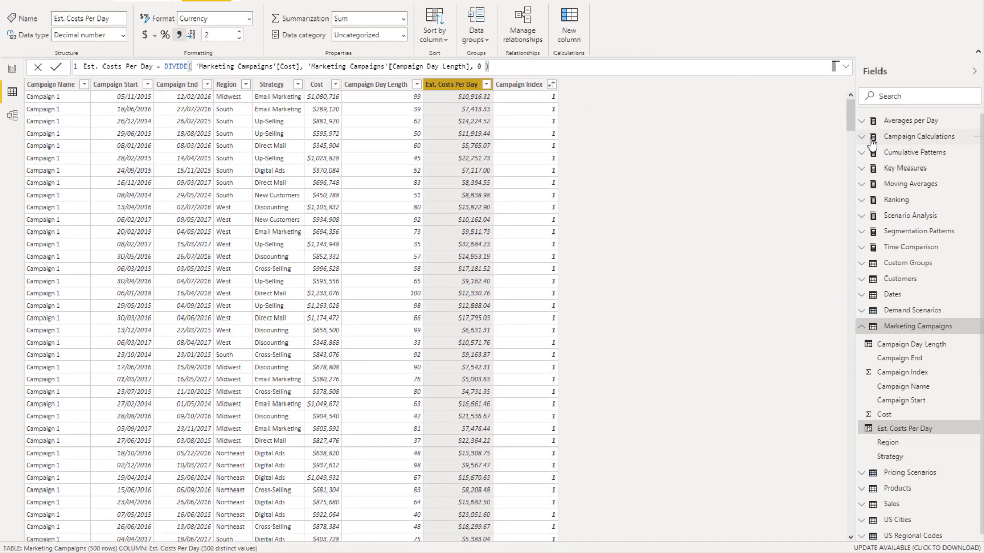
- Review the Campaign Calculations formulas for Sales by Campaign Region, Sales To Marketing Spend, Estimated Marketing Costs and Marketing Costs
left_click(872, 142)
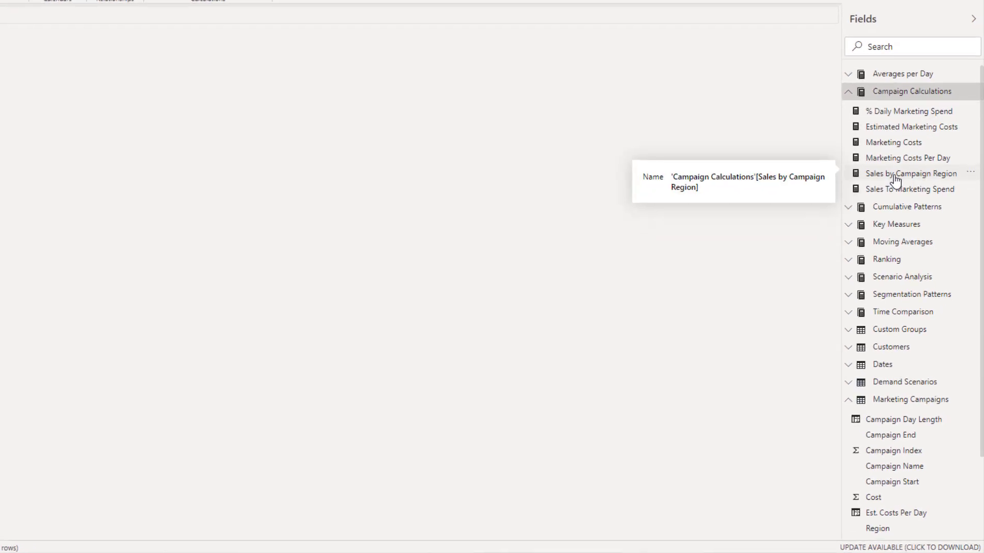
left_click(894, 177)
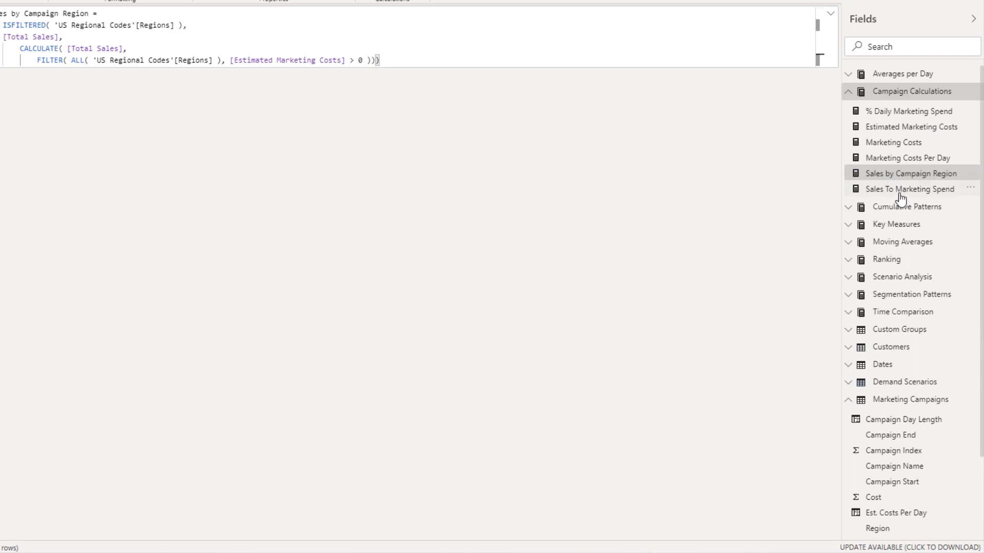
left_click(896, 189)
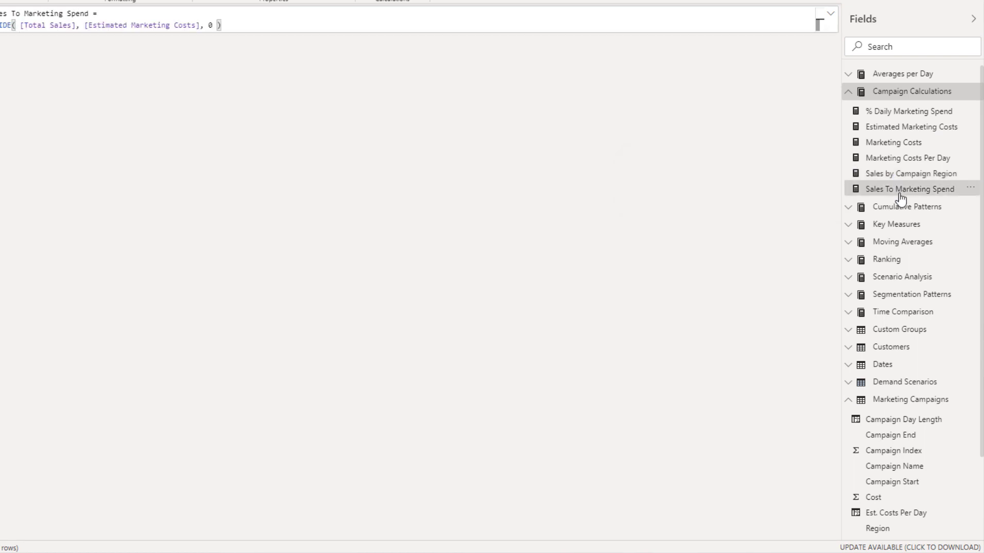
left_click(902, 129)
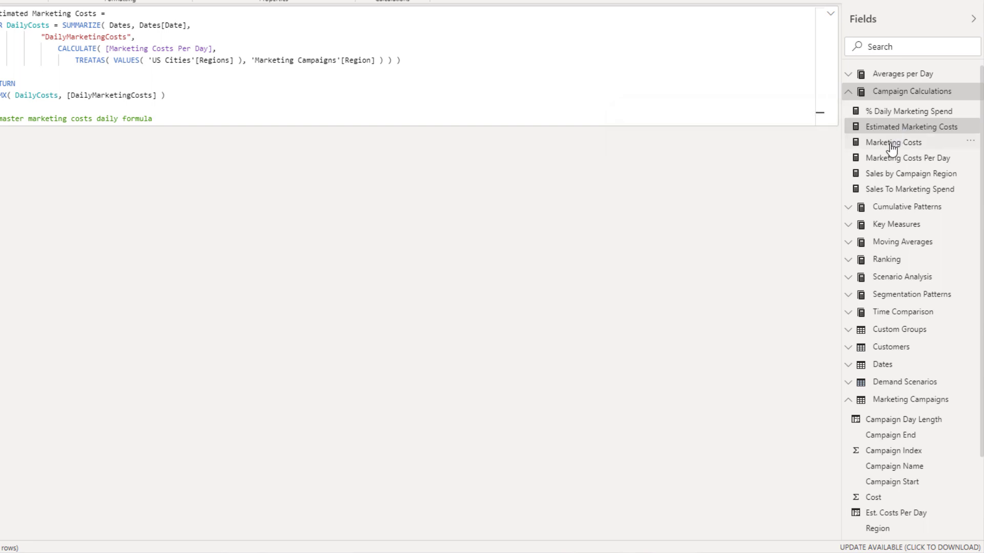
left_click(892, 148)
- Display the Marketing Costs Per Day measure's formula and briefly highlight its full text for reading
left_click(891, 162)
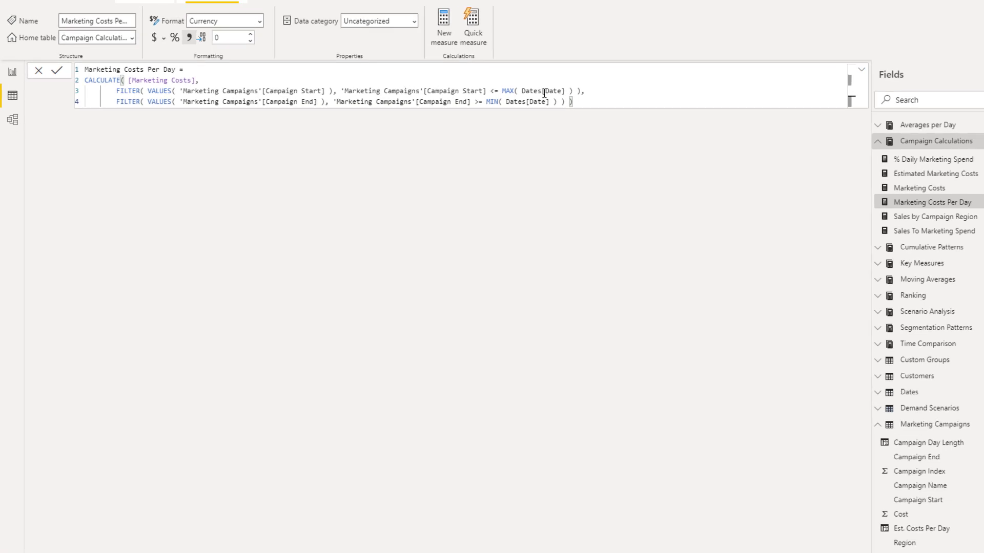
key("ctrl+a")
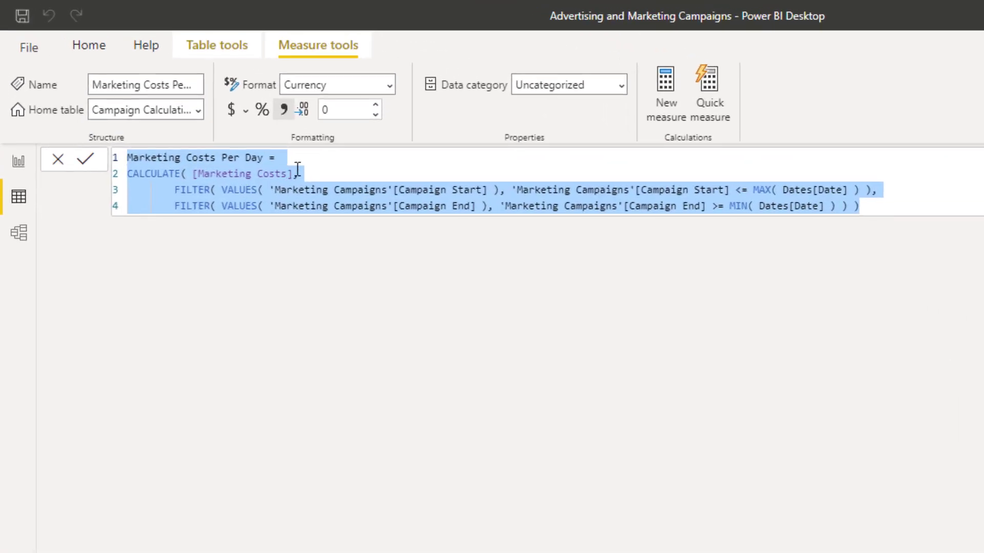
left_click(334, 170)
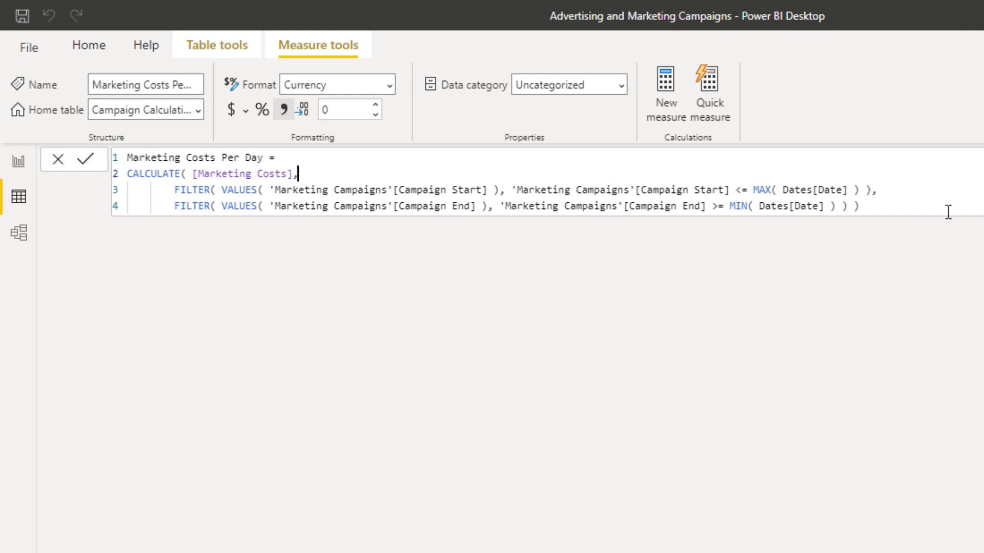
- Copy the full Marketing Costs Per Day formula and open Enterprise DNA's DAX Clean Up page in a new Chrome tab
left_click_drag(897, 211, 39, 132)
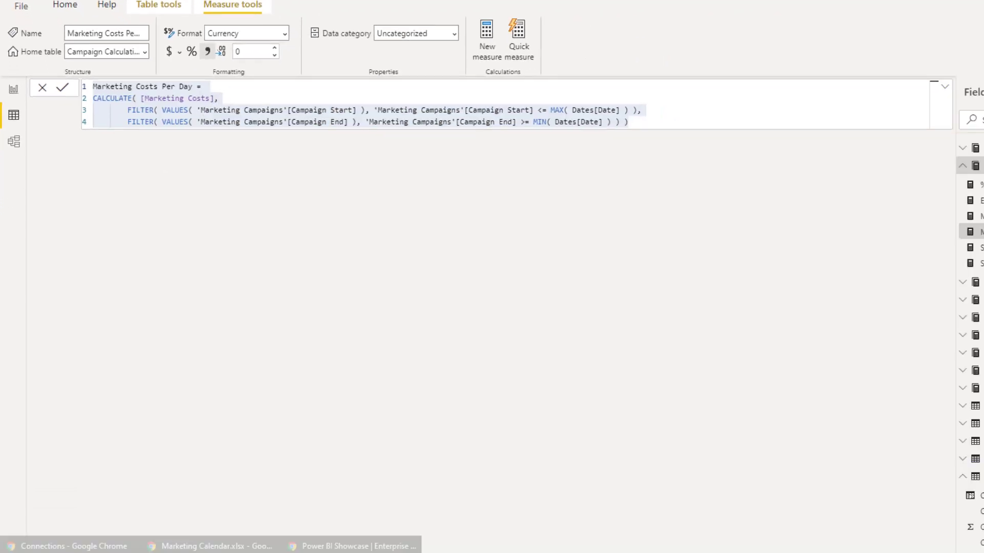
left_click(298, 524)
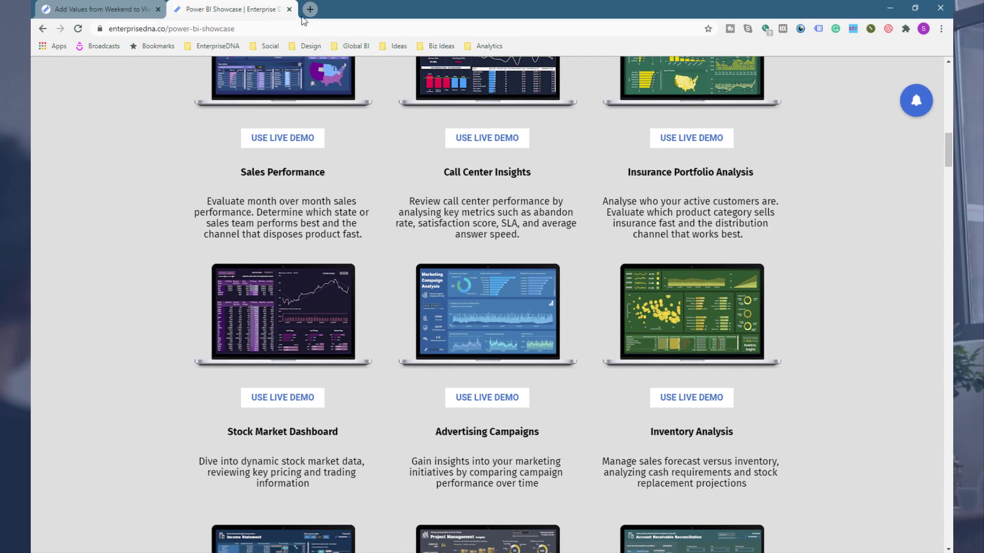
left_click(314, 12)
type("ana")
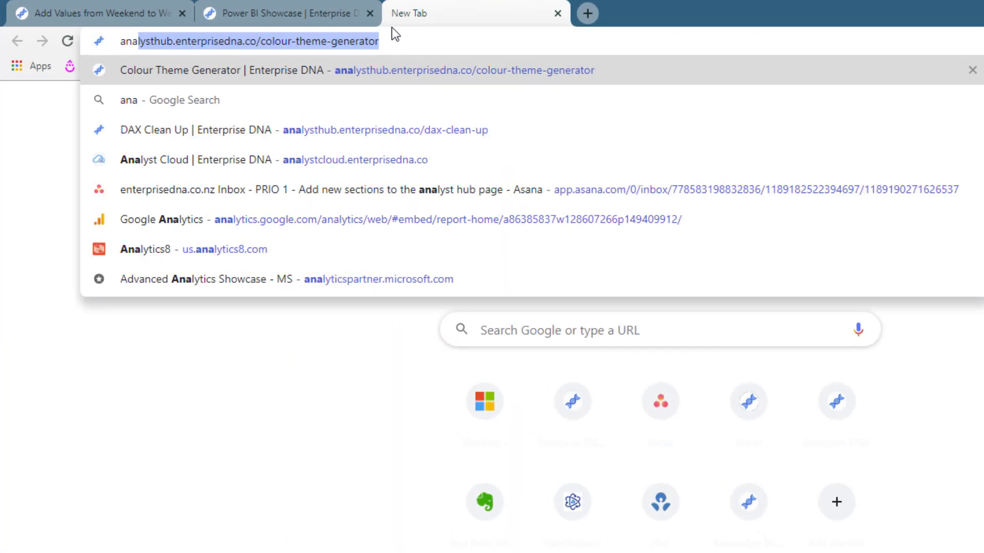
key("Down")
key("Down")
key("Return")
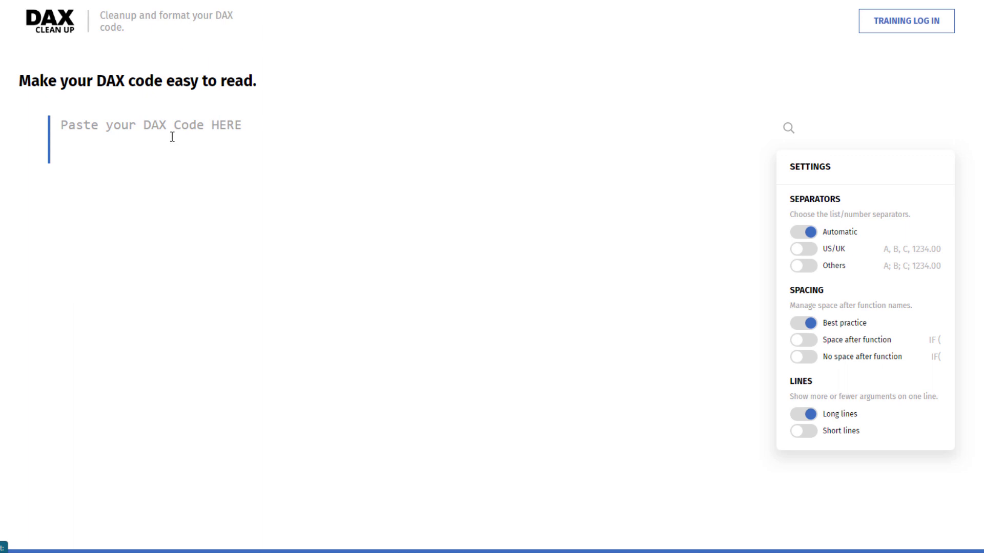
- Format the copied formula in DAX Clean Up and highlight its FILTER blocks and Marketing Costs expression for reading
key("ctrl+v")
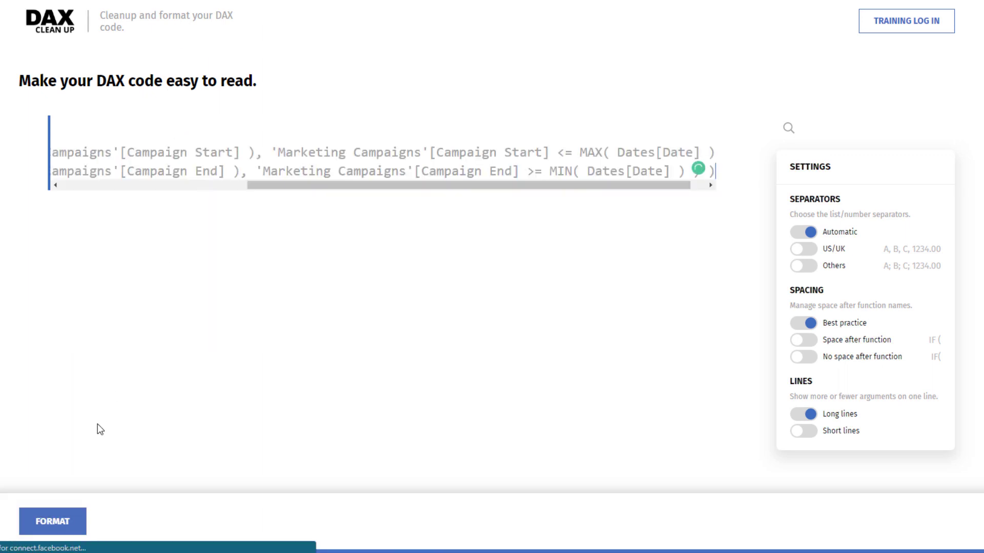
left_click(67, 522)
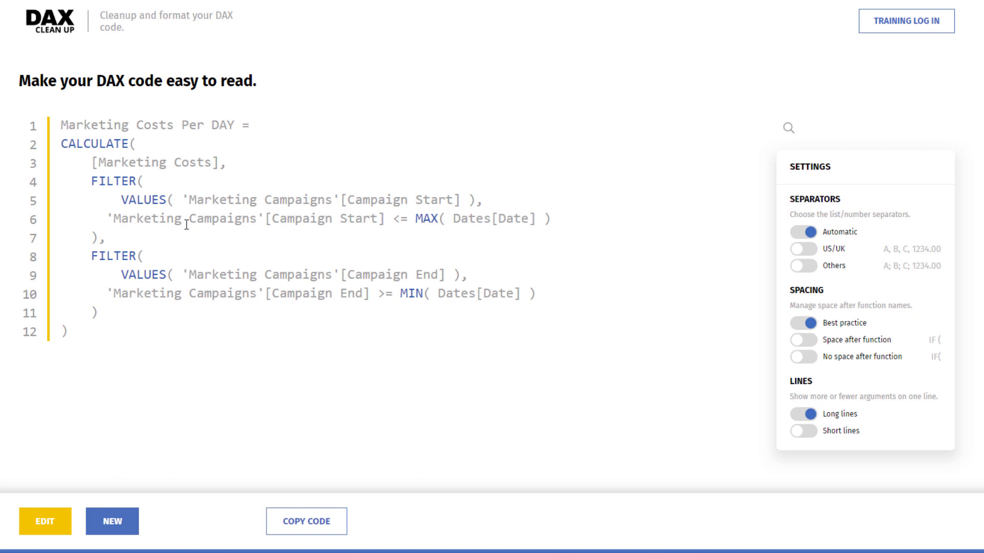
left_click_drag(91, 179, 493, 201)
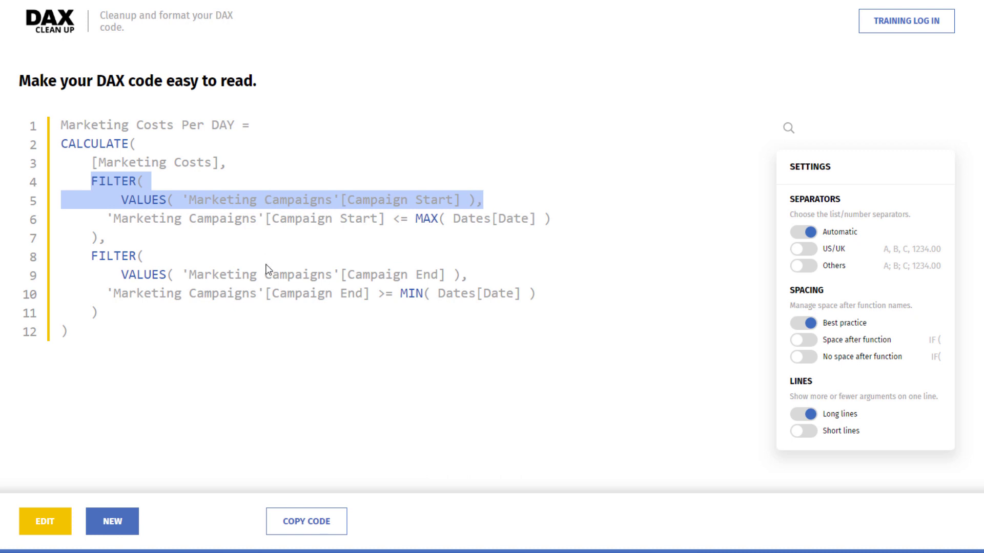
mouse_move(235, 544)
left_click(88, 180)
left_click_drag(78, 185, 161, 321)
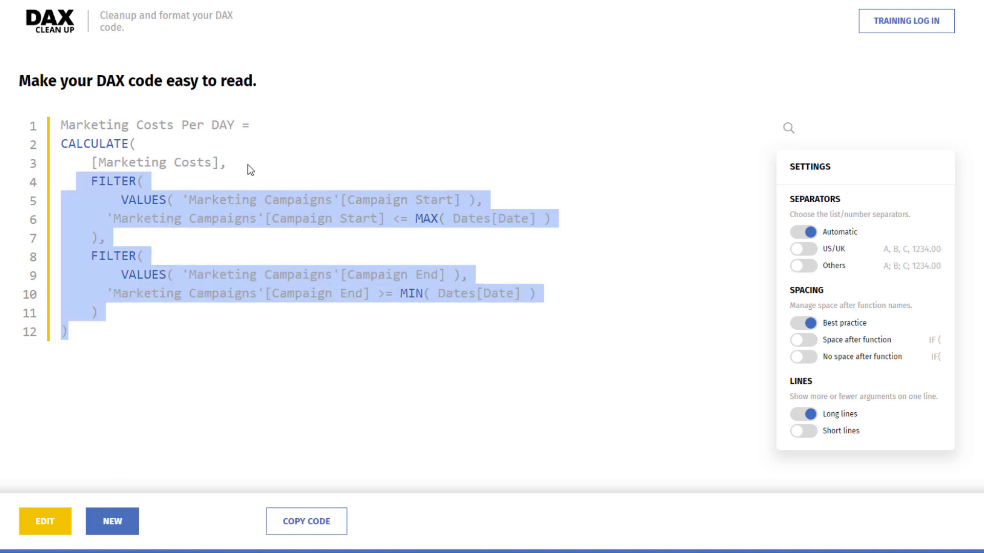
left_click_drag(231, 165, 76, 157)
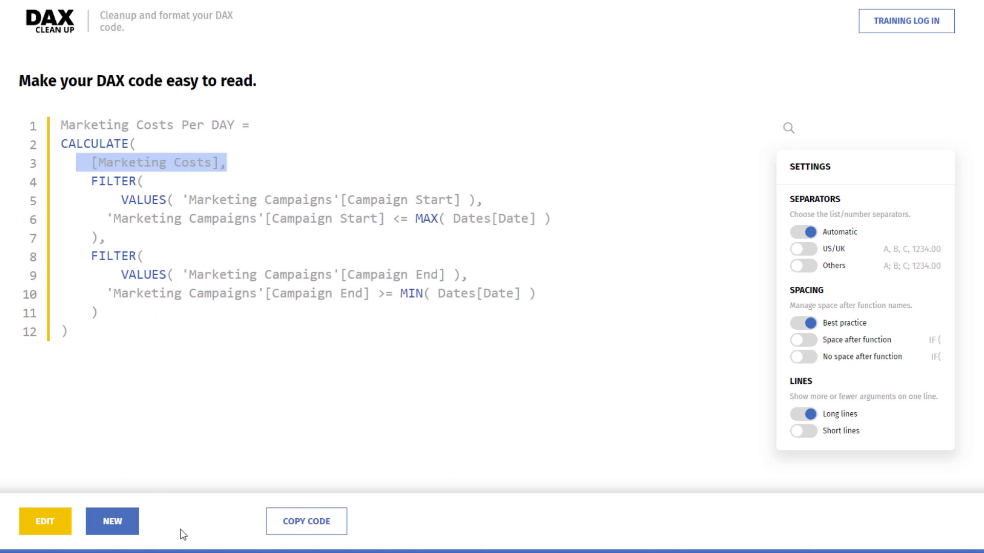
- Copy the formatted code and replace the entire measure formula with it in the Advertising and Marketing Campaigns file in Power BI Desktop
left_click(279, 520)
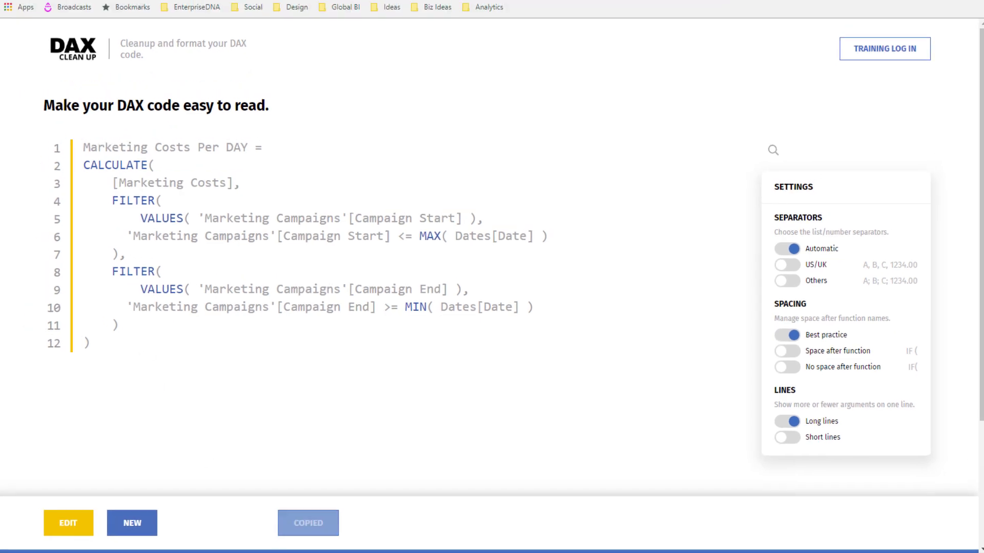
mouse_move(324, 493)
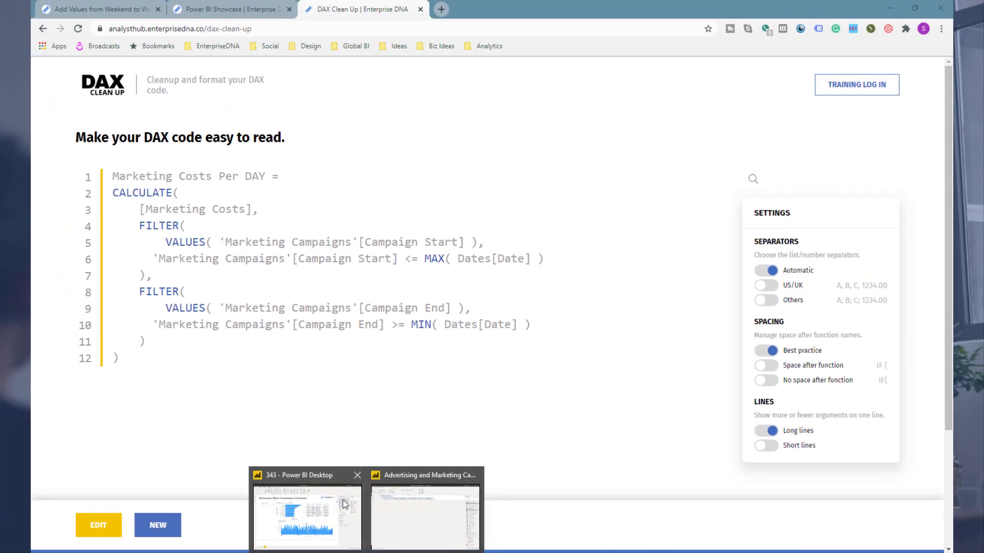
left_click(426, 518)
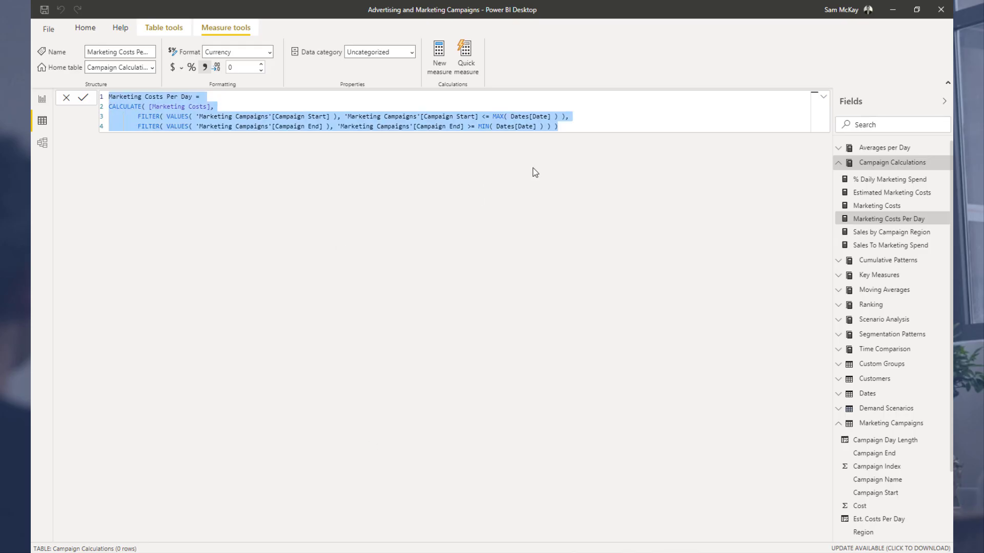
left_click(584, 122)
key("ctrl+a")
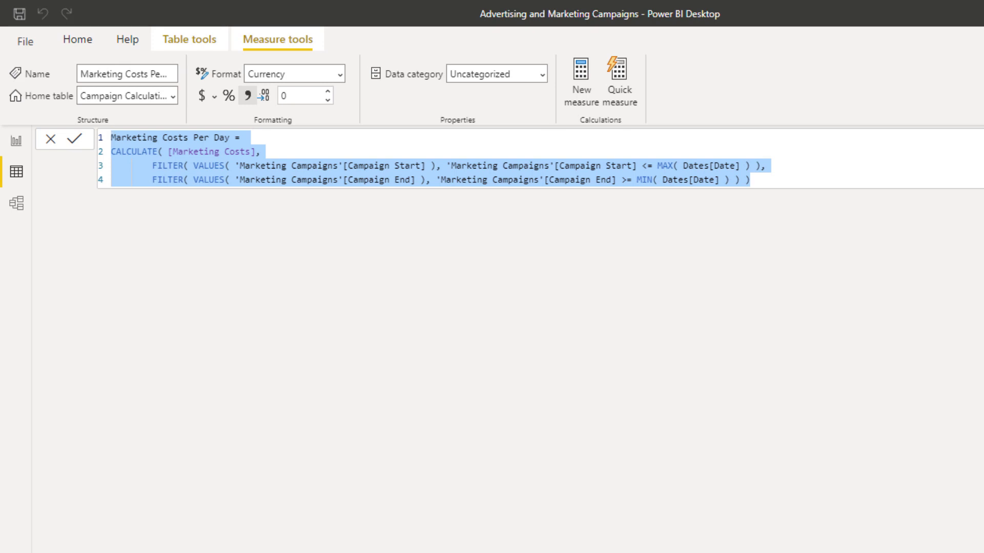
key("ctrl+v")
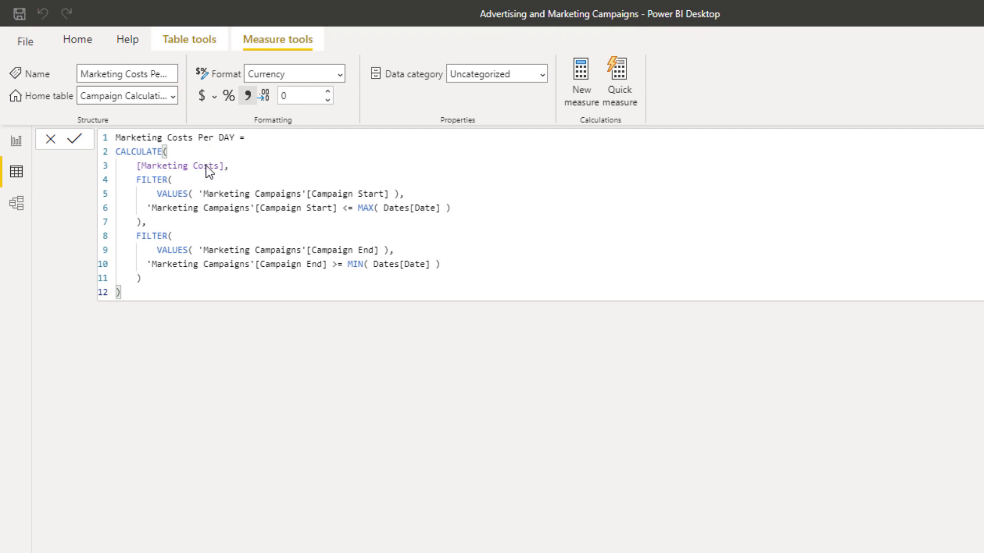
- Return to the report and display Page 1 with the daily marketing costs table
left_click(18, 151)
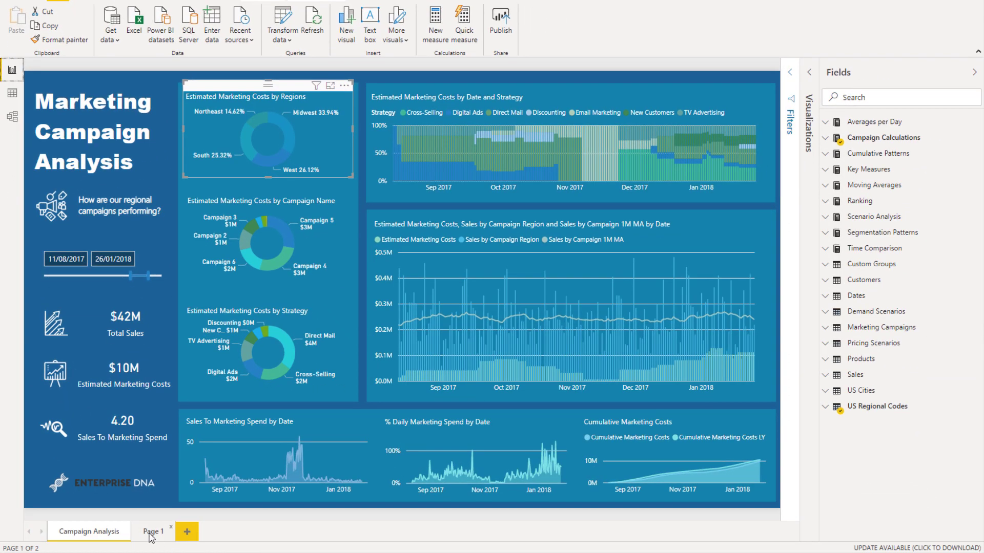
left_click(149, 532)
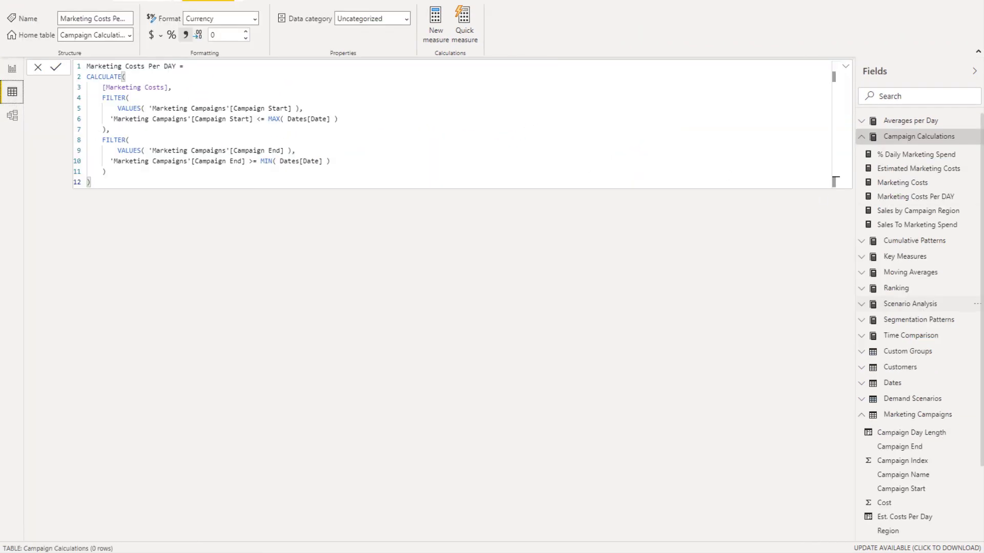
- Look through the Marketing Campaigns table's rows and return to the report's Campaign Analysis page
left_click(897, 414)
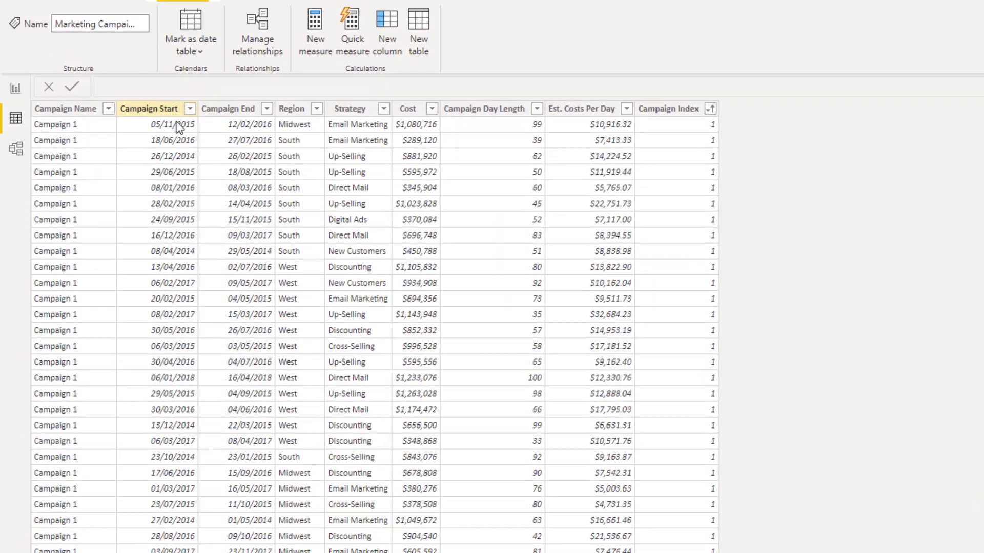
scroll(210, 163, "down", 10)
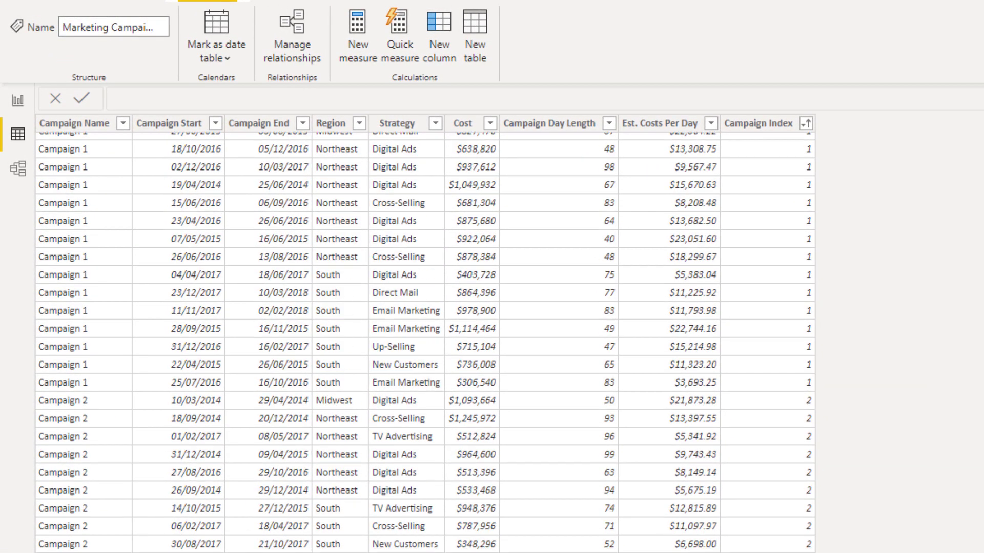
scroll(210, 163, "up", 10)
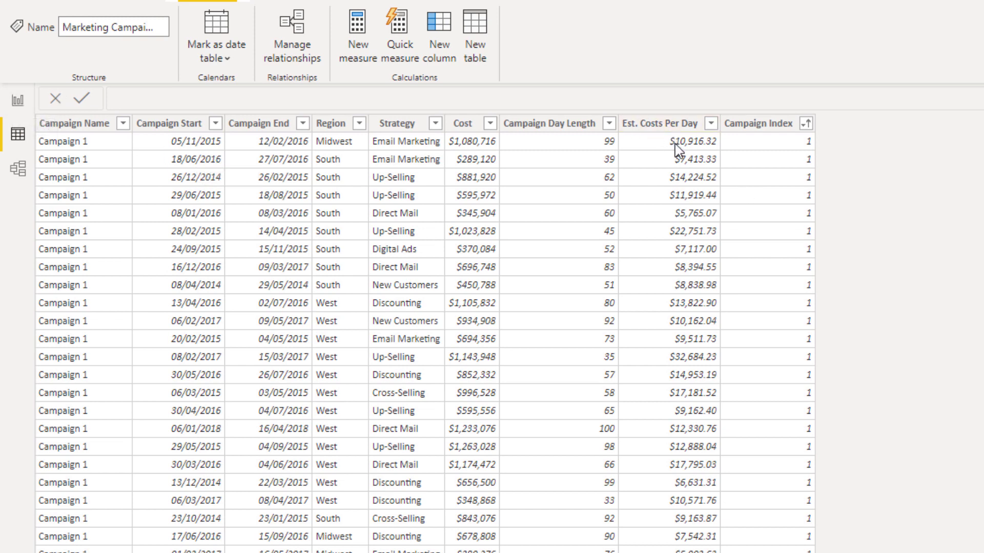
left_click(17, 100)
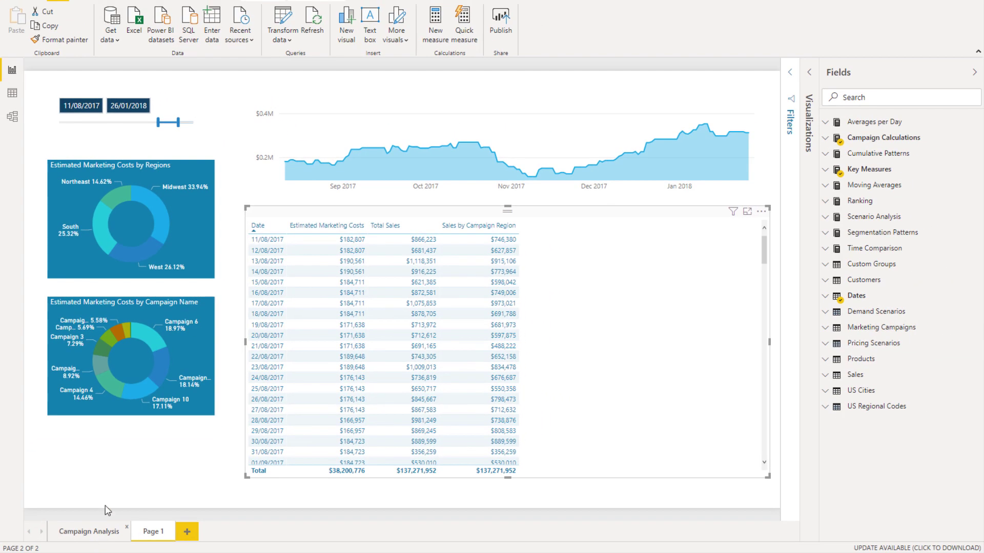
left_click(89, 532)
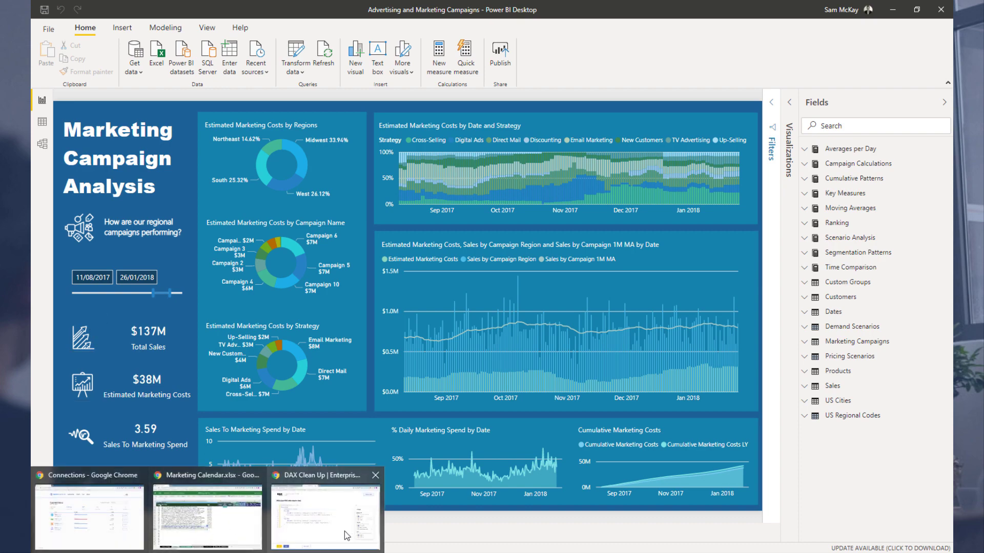
- Browse the demo reports on the Power BI Showcase page in Chrome, and switch back to the Power BI Desktop report
left_click(326, 535)
left_click(228, 9)
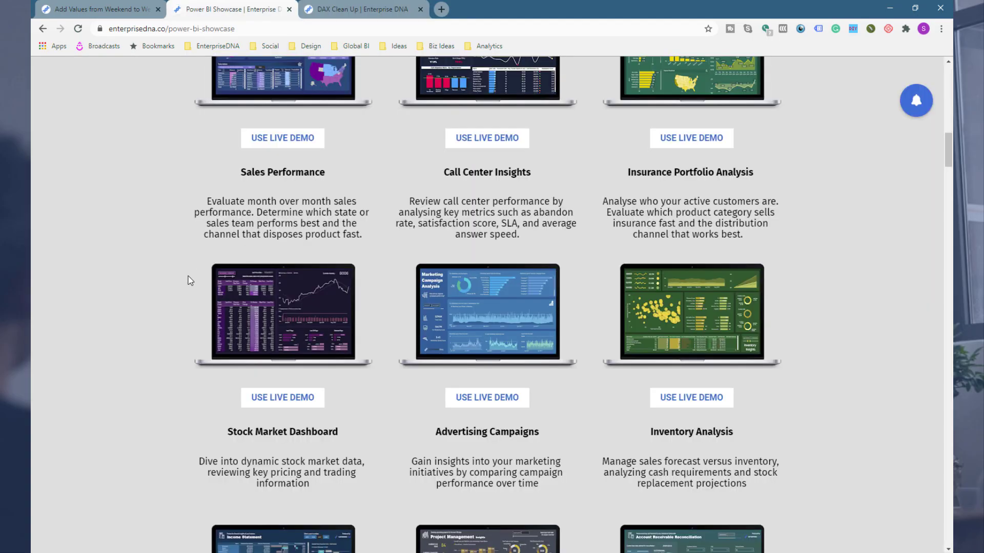
scroll(188, 279, "down", 2)
scroll(189, 281, "down", 1)
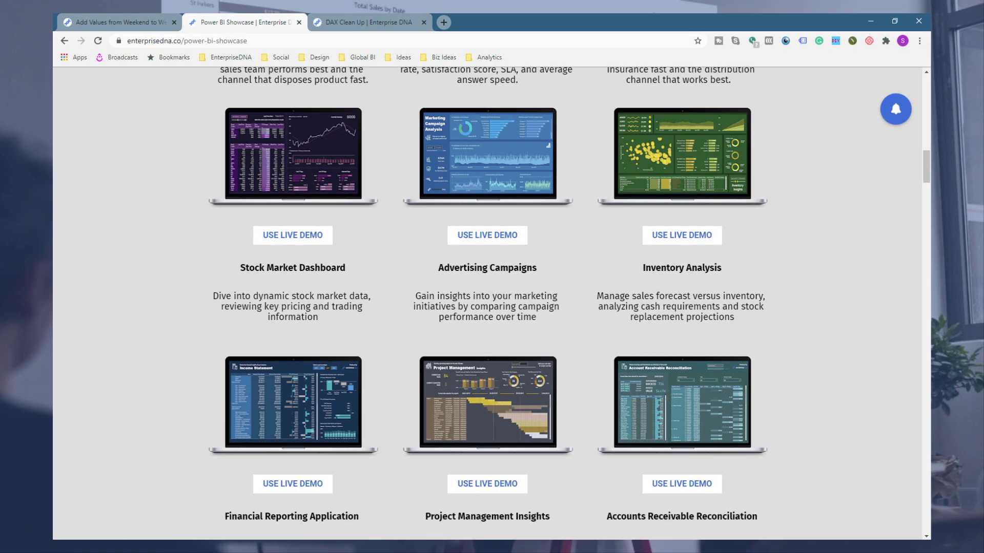
left_click(411, 513)
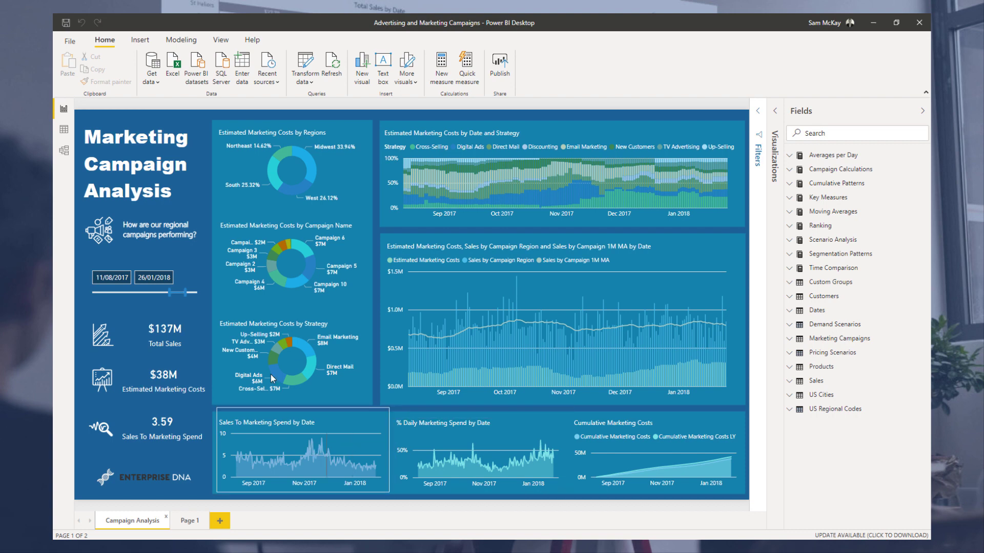